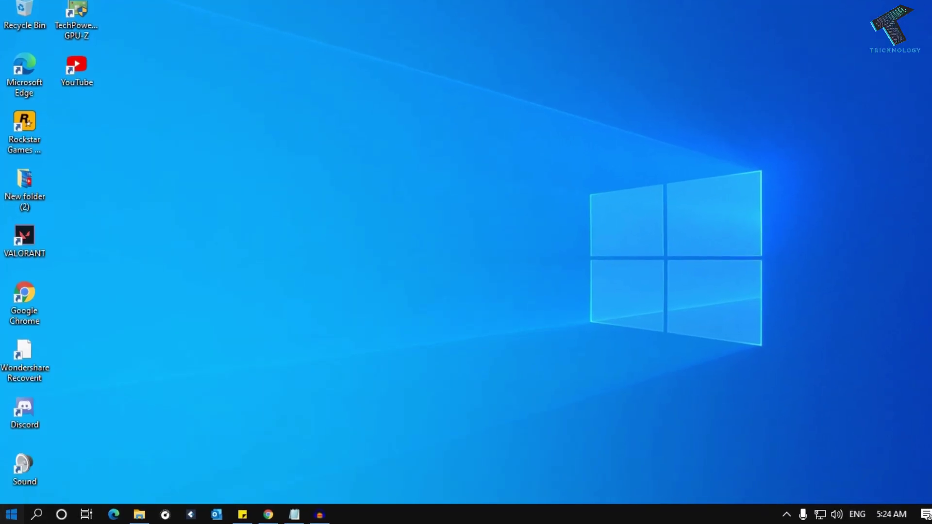
- Bring up the Run dialog, centre it on screen and enter regedit
{"action": "left_click", "coordinate": [12, 514]}
{"action": "type", "text": "re"}
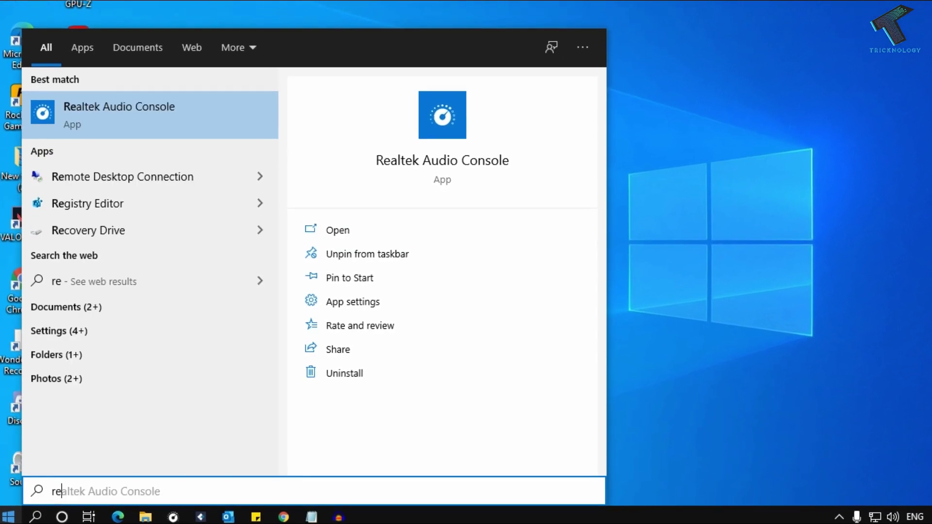
{"action": "type", "text": "gedit"}
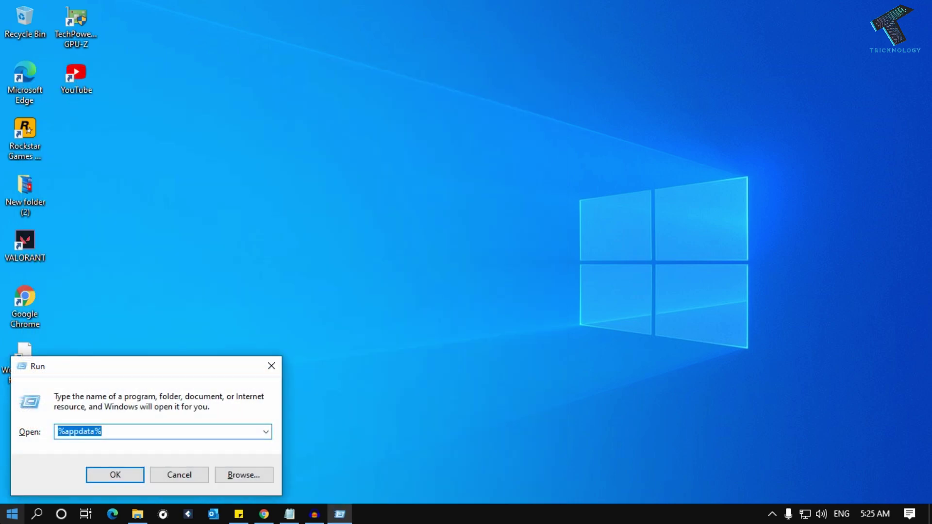
{"action": "left_click_drag", "start_coordinate": [173, 366], "coordinate": [306, 225]}
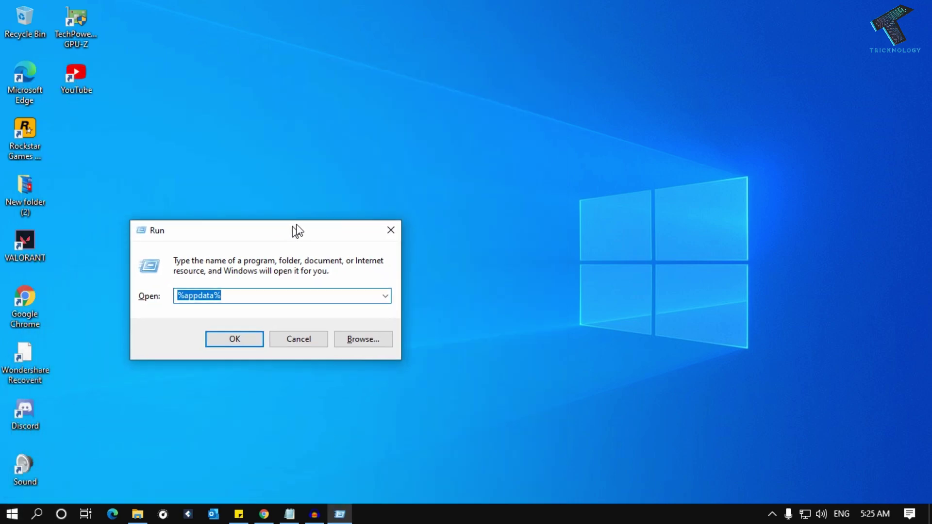
{"action": "type", "text": "re"}
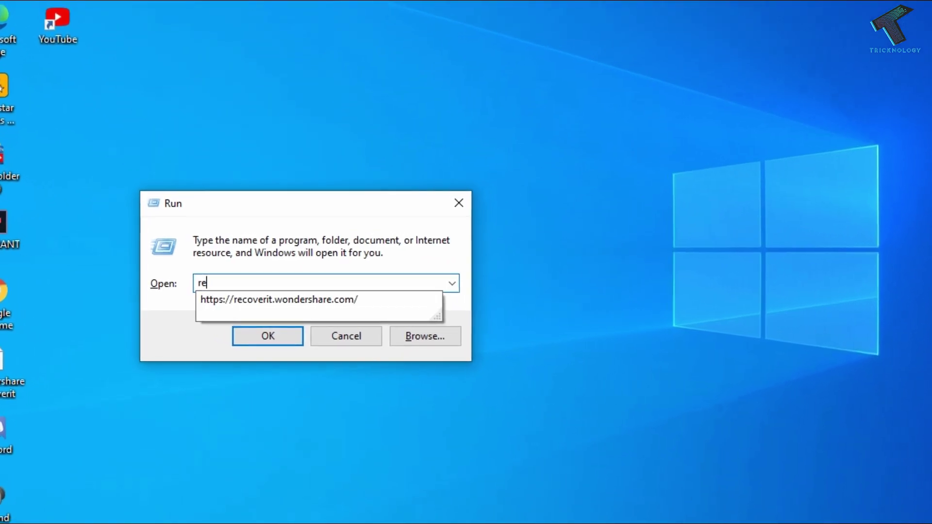
{"action": "type", "text": "gedit"}
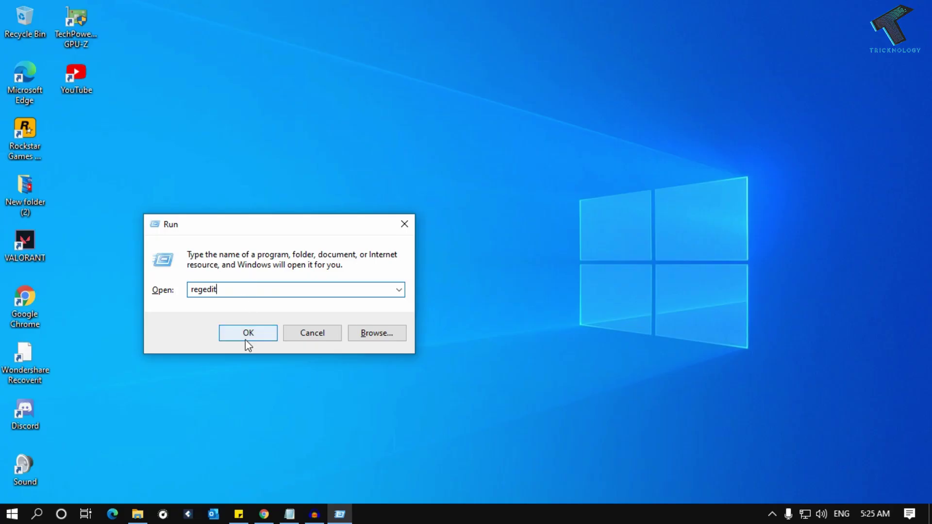
- Launch Registry Editor, approve the permission prompt and collapse HKEY_CURRENT_USER
{"action": "left_click", "coordinate": [245, 339]}
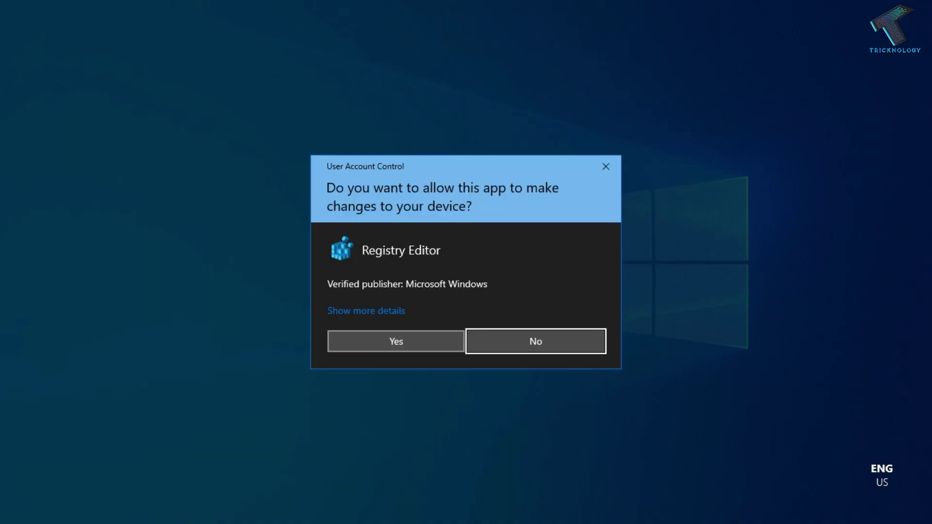
{"action": "left_click", "coordinate": [396, 341]}
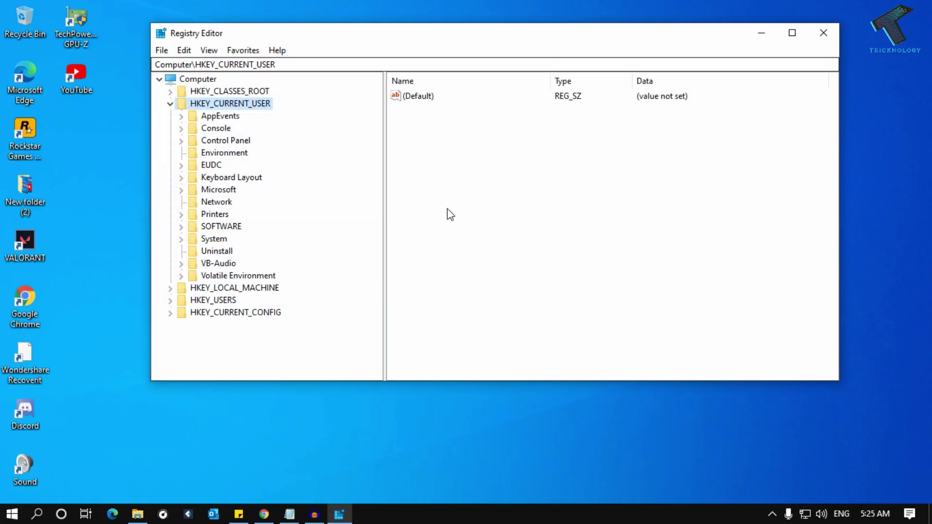
{"action": "left_click_drag", "start_coordinate": [393, 36], "coordinate": [429, 30]}
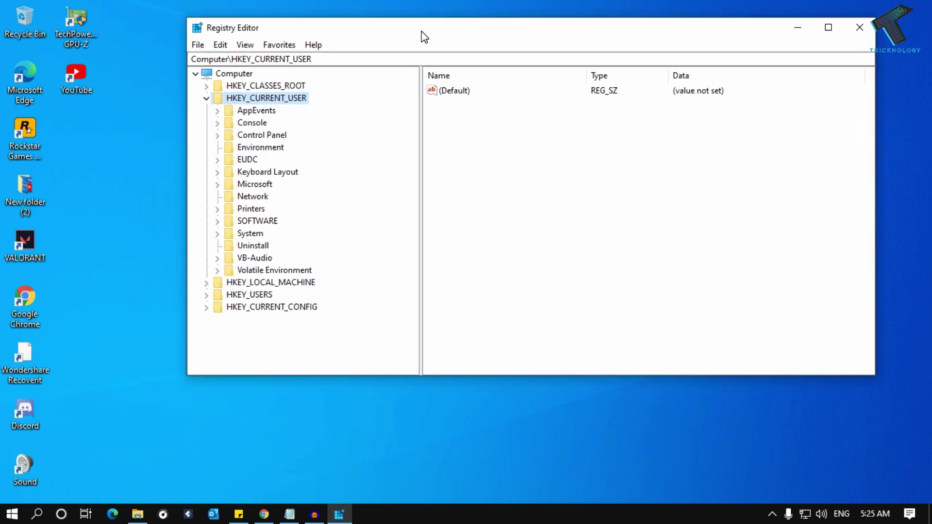
{"action": "left_click", "coordinate": [206, 98]}
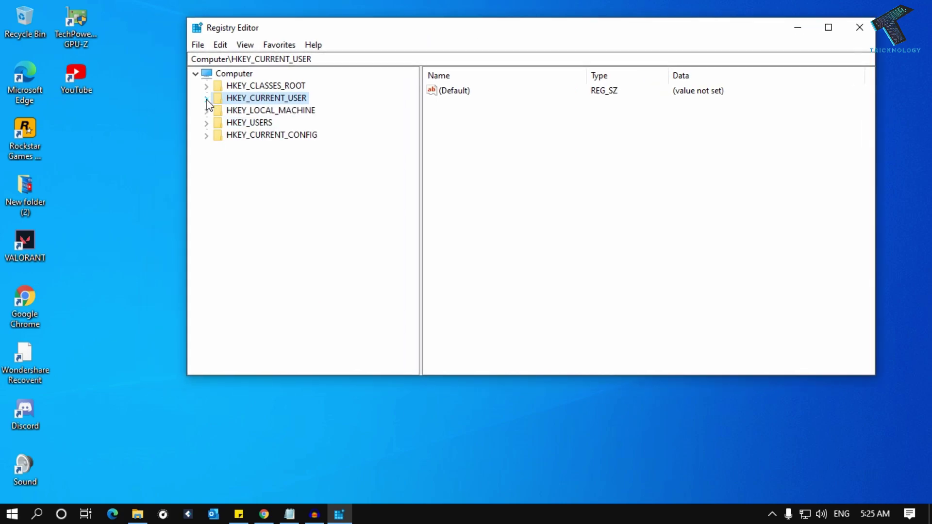
- Export a registry backup named regedit.reg to the desktop
{"action": "left_click", "coordinate": [197, 46]}
{"action": "left_click", "coordinate": [225, 75]}
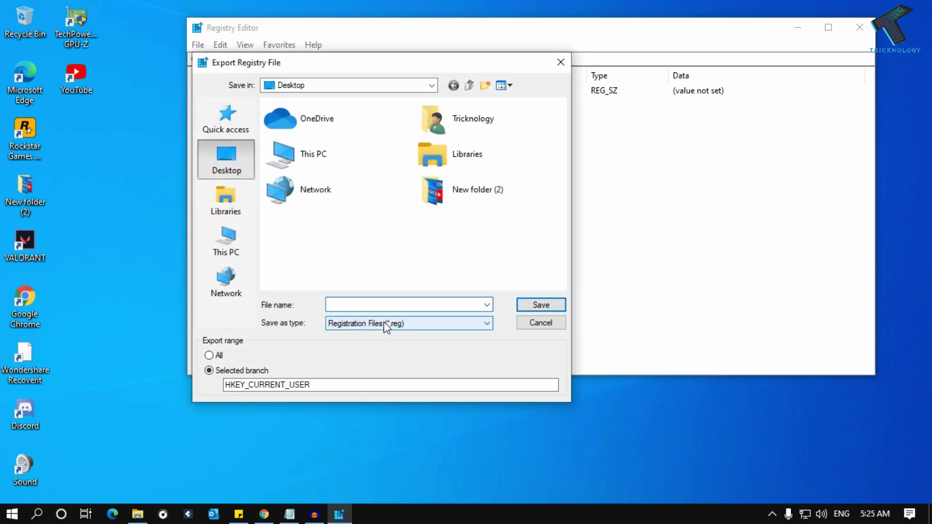
{"action": "type", "text": "regeidt"}
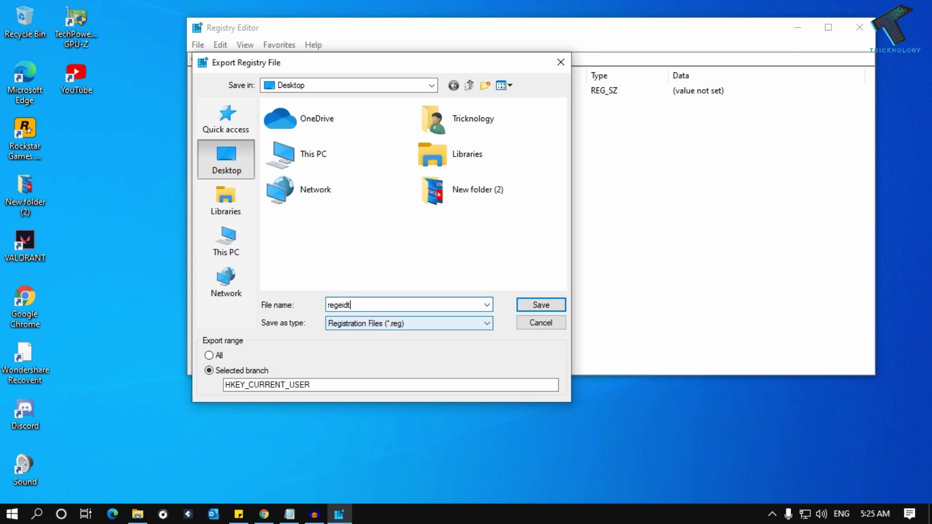
{"action": "key", "text": "ctrl+a"}
{"action": "type", "text": "re"}
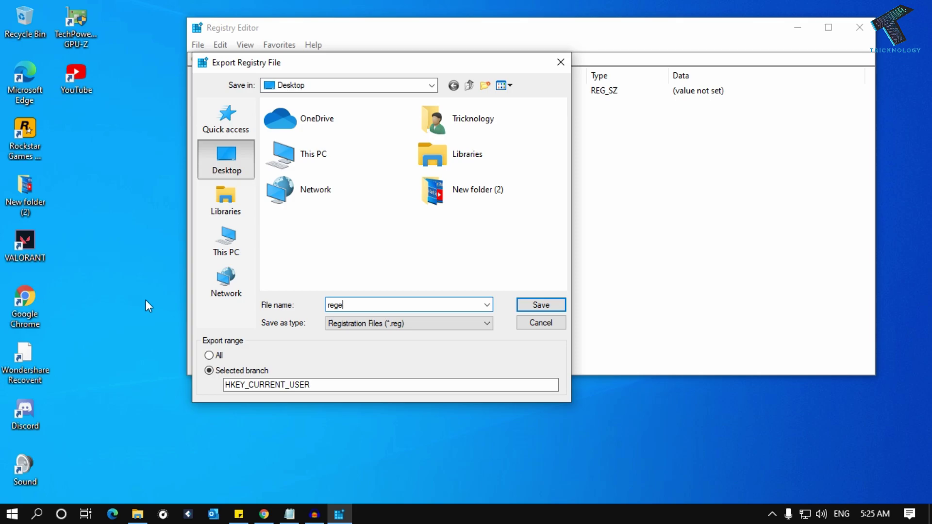
{"action": "left_click", "coordinate": [540, 305]}
- Select regedit.reg in the File > Import dialog, then cancel without importing
{"action": "left_click", "coordinate": [197, 45]}
{"action": "left_click", "coordinate": [233, 63]}
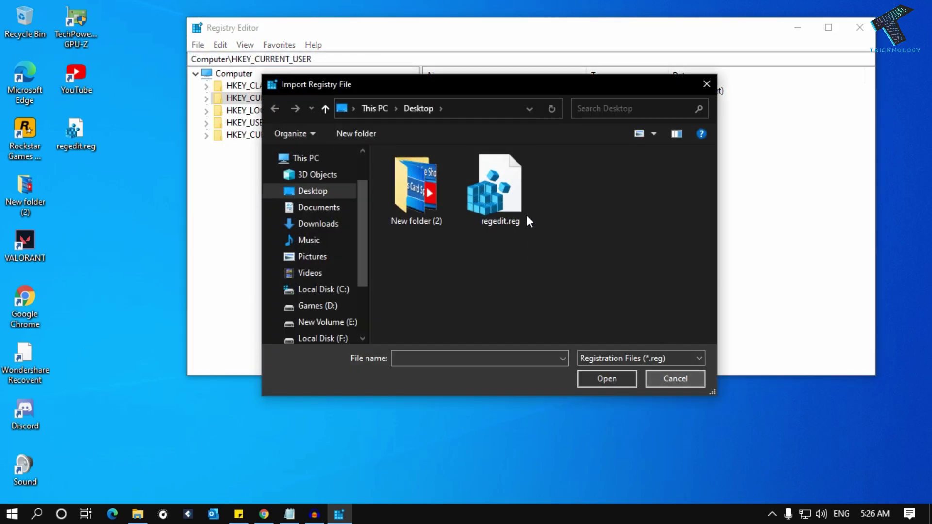
{"action": "left_click", "coordinate": [500, 191]}
{"action": "left_click", "coordinate": [668, 374]}
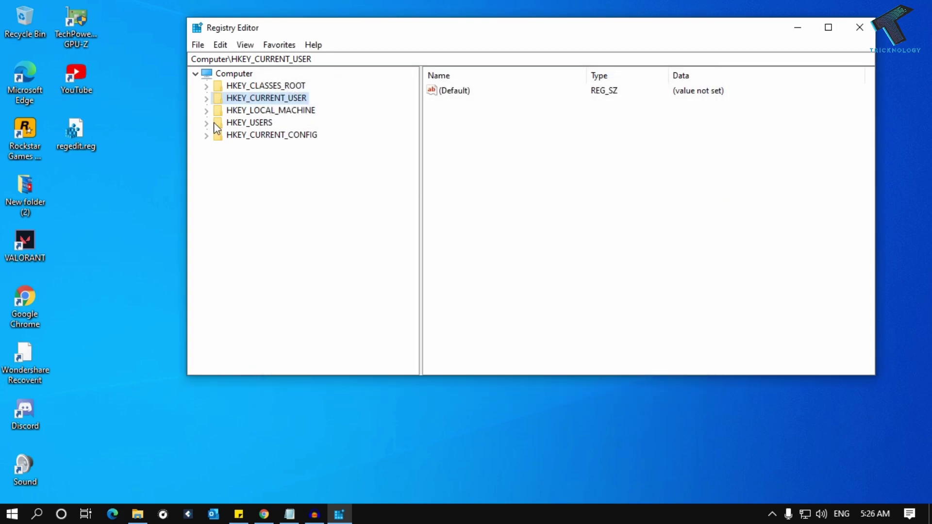
- In HKEY_CURRENT_USER\System\GameConfigStore, set GameDVR_Enabled to 0
{"action": "left_click", "coordinate": [206, 98]}
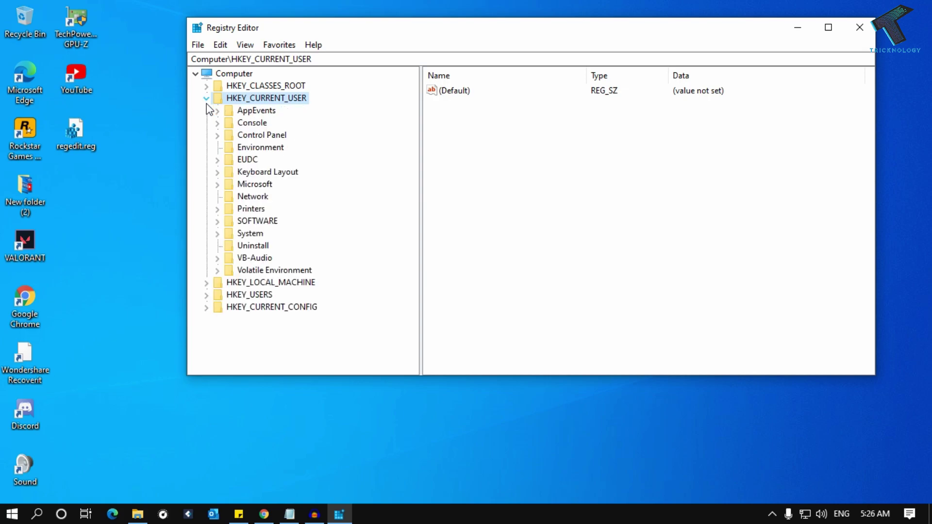
{"action": "left_click", "coordinate": [216, 235]}
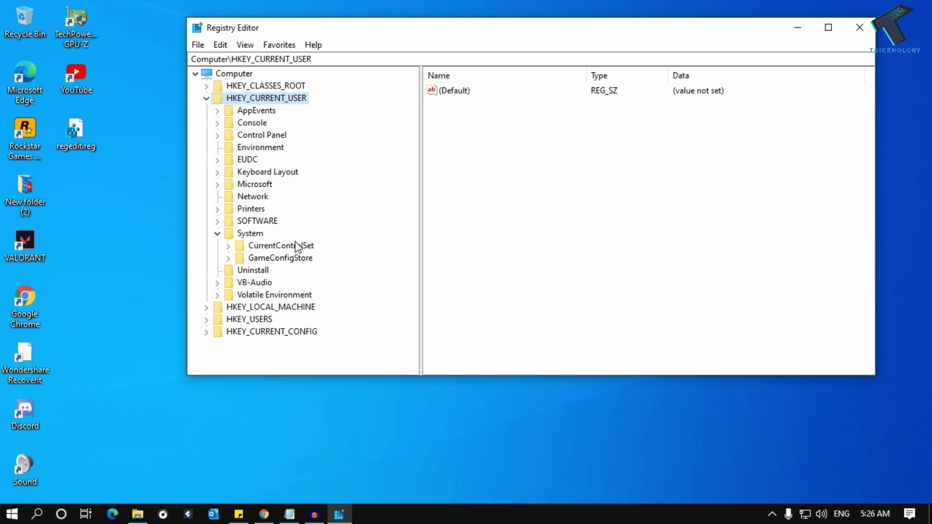
{"action": "left_click", "coordinate": [260, 259]}
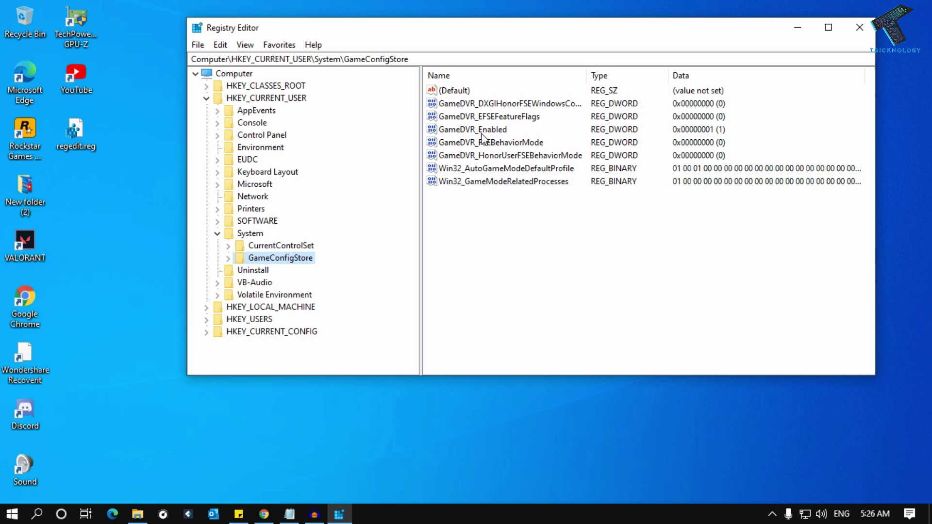
{"action": "double_click", "coordinate": [462, 130]}
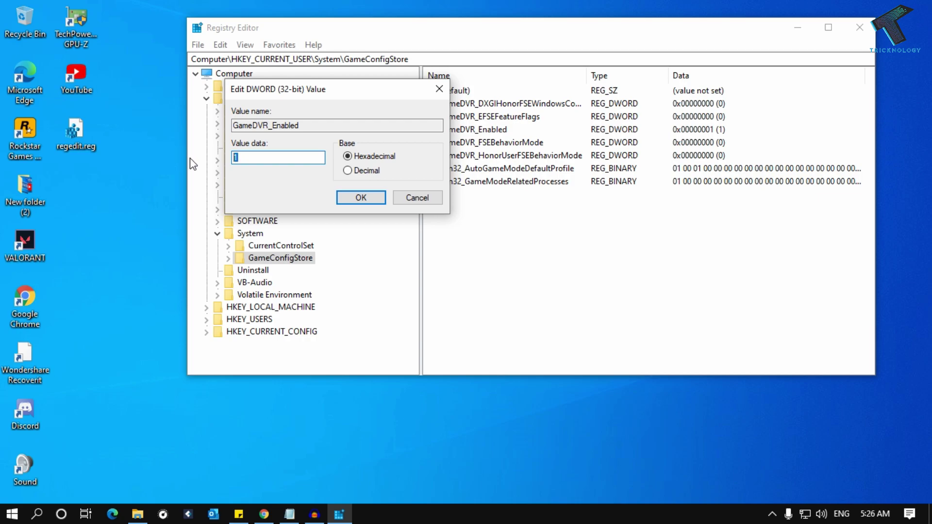
{"action": "type", "text": "0"}
{"action": "left_click", "coordinate": [373, 195]}
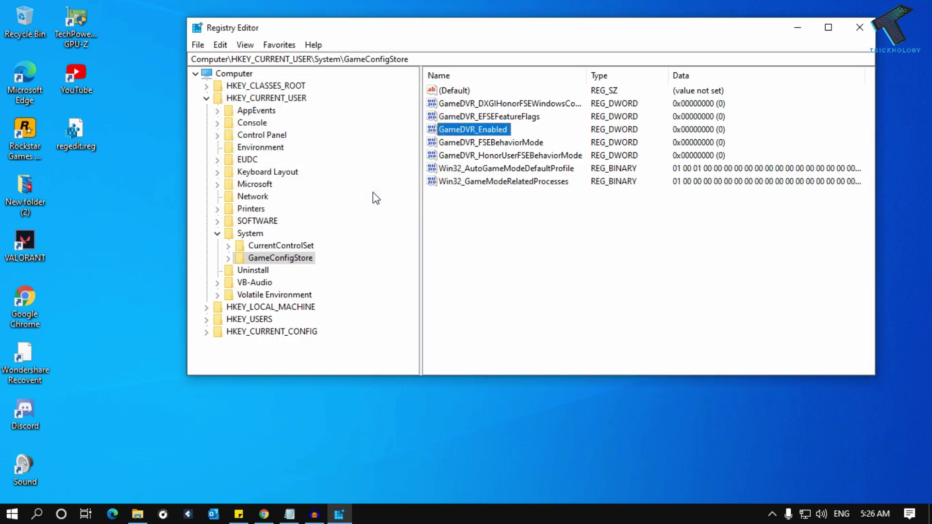
- Set GameDVR_FSEBehaviorMode and GameDVR_HonorUserFSEBehaviorMode both to 2
{"action": "left_click", "coordinate": [459, 143]}
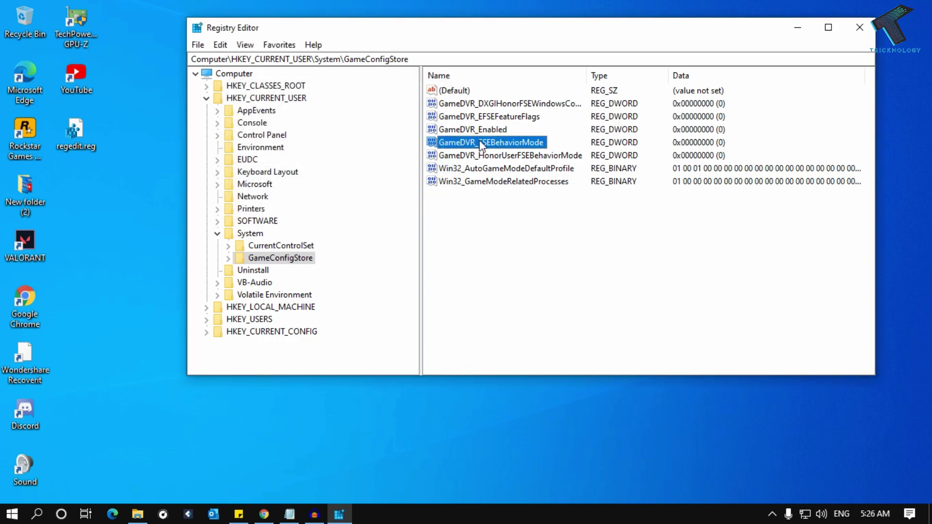
{"action": "double_click", "coordinate": [521, 144]}
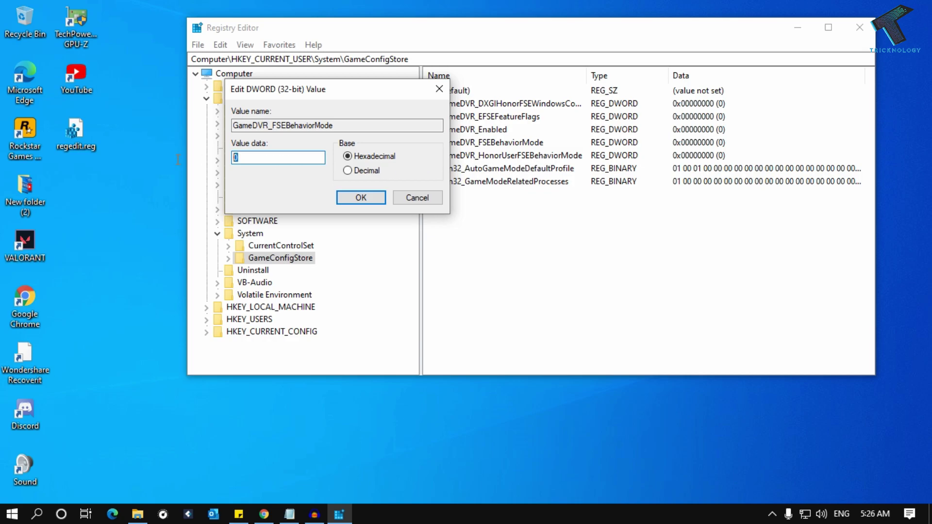
{"action": "type", "text": "2"}
{"action": "left_click", "coordinate": [367, 201]}
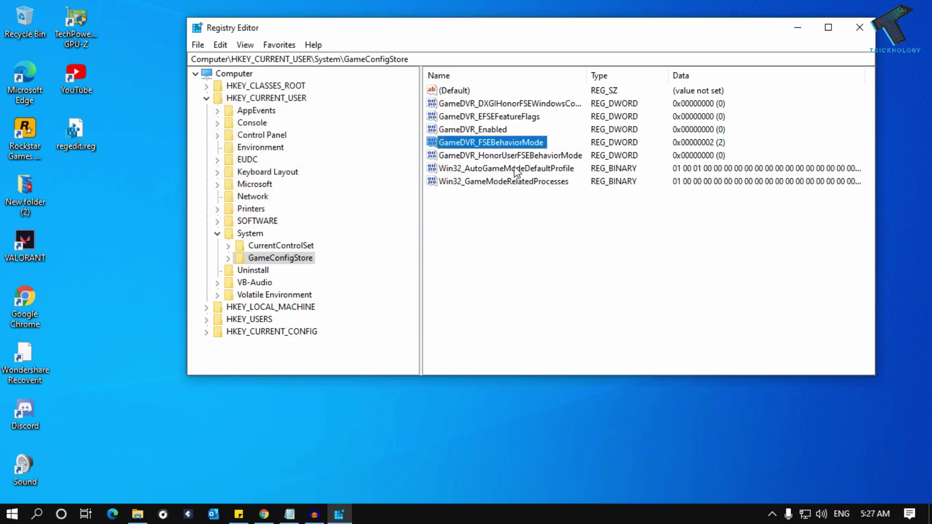
{"action": "double_click", "coordinate": [509, 155]}
{"action": "type", "text": "2"}
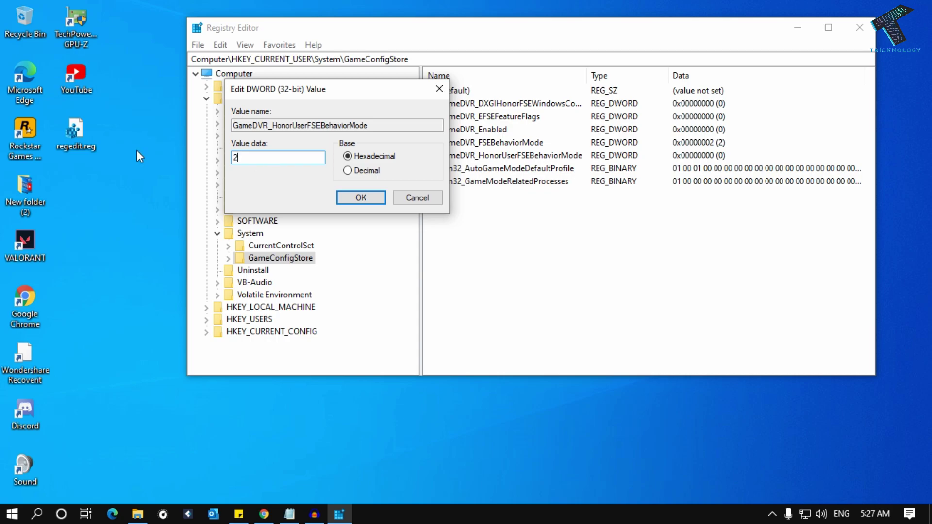
{"action": "left_click", "coordinate": [377, 197]}
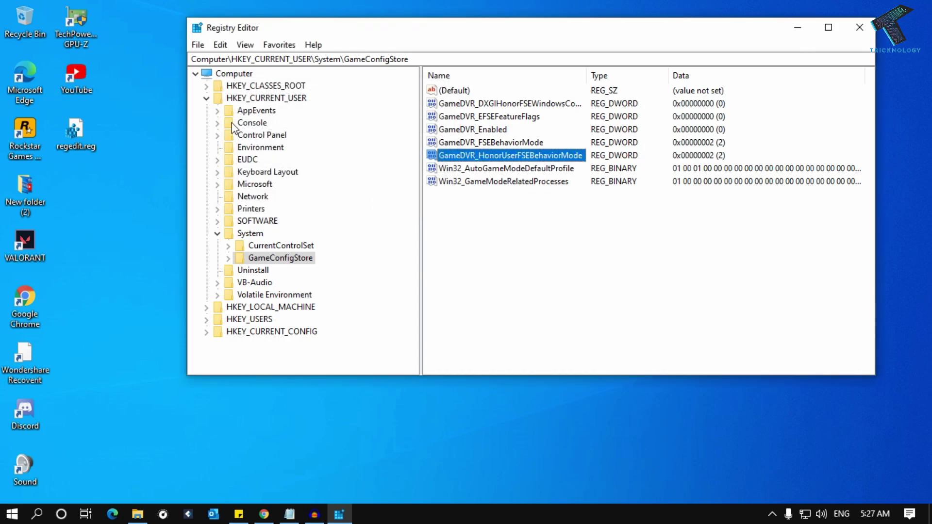
- Browse to HKLM\SOFTWARE\Microsoft\PolicyManager\default\ApplicationManagement\AllowGameDVR and select its 'value' entry
{"action": "left_click", "coordinate": [206, 98]}
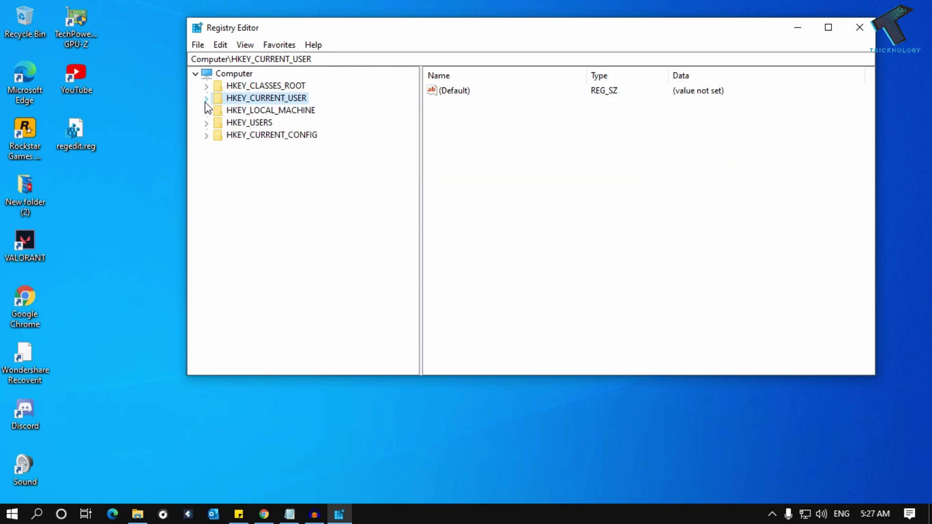
{"action": "left_click", "coordinate": [207, 110]}
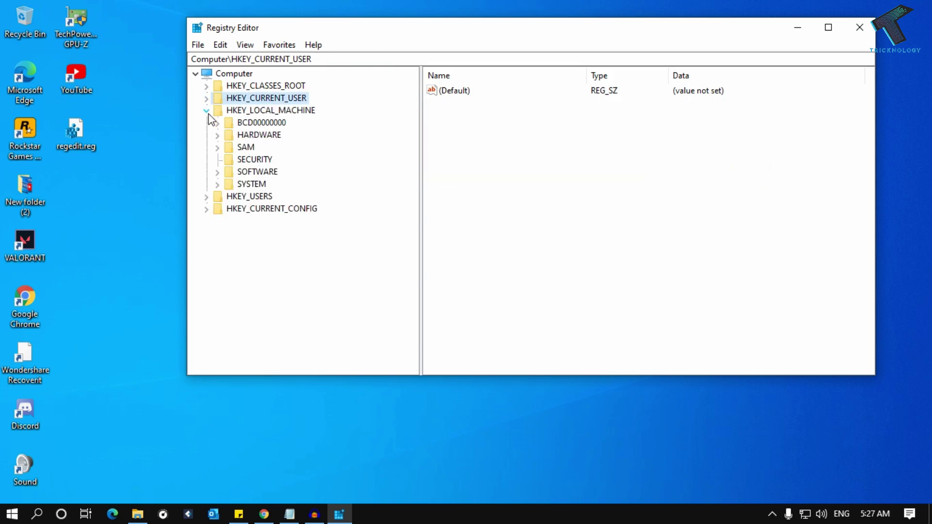
{"action": "left_click", "coordinate": [218, 172]}
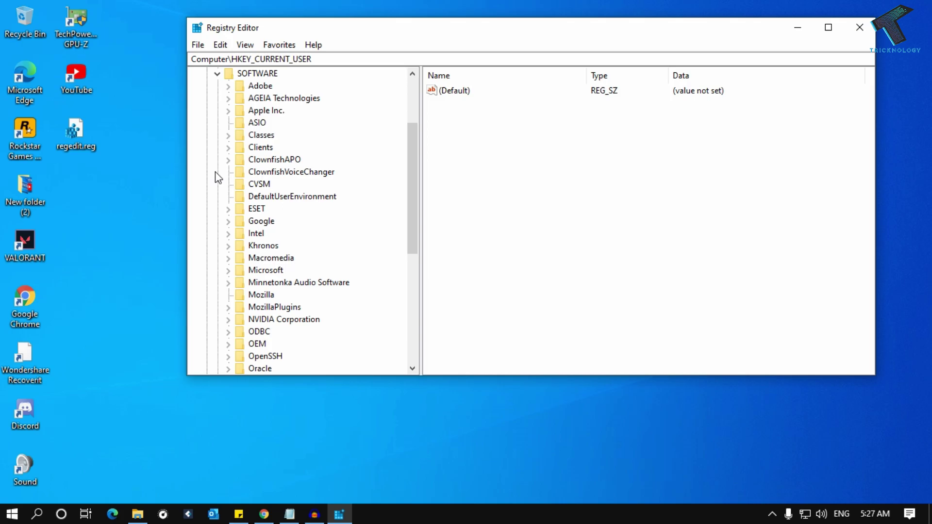
{"action": "scroll", "coordinate": [218, 177], "scroll_direction": "down", "scroll_amount": 4}
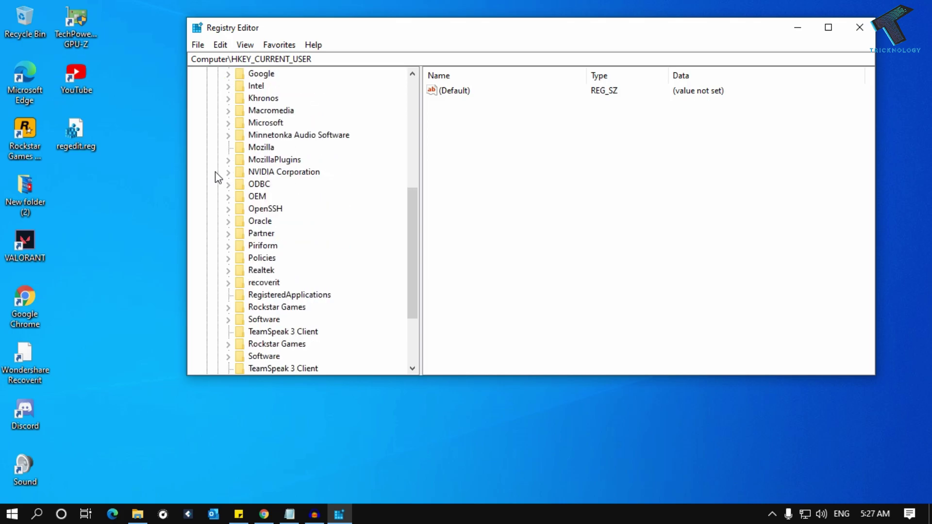
{"action": "left_click", "coordinate": [229, 123]}
{"action": "scroll", "coordinate": [303, 195], "scroll_direction": "down", "scroll_amount": 5}
{"action": "scroll", "coordinate": [302, 195], "scroll_direction": "down", "scroll_amount": 3}
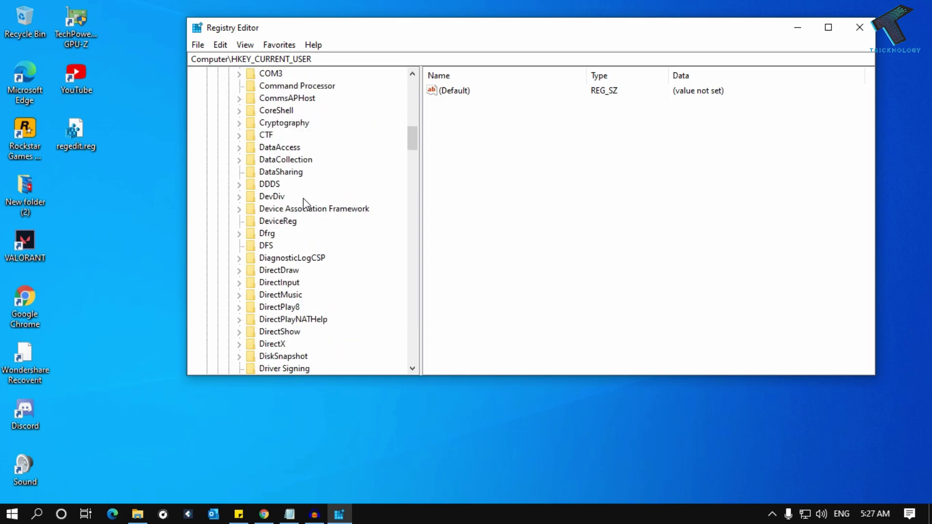
{"action": "scroll", "coordinate": [304, 200], "scroll_direction": "down", "scroll_amount": 6}
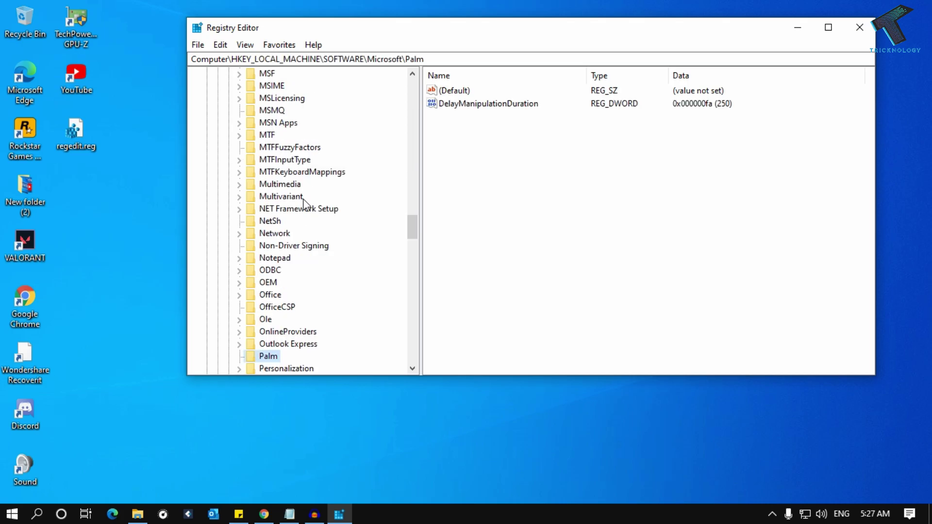
{"action": "scroll", "coordinate": [305, 201], "scroll_direction": "down", "scroll_amount": 3}
{"action": "scroll", "coordinate": [304, 212], "scroll_direction": "down", "scroll_amount": 5}
{"action": "scroll", "coordinate": [304, 219], "scroll_direction": "down", "scroll_amount": 7}
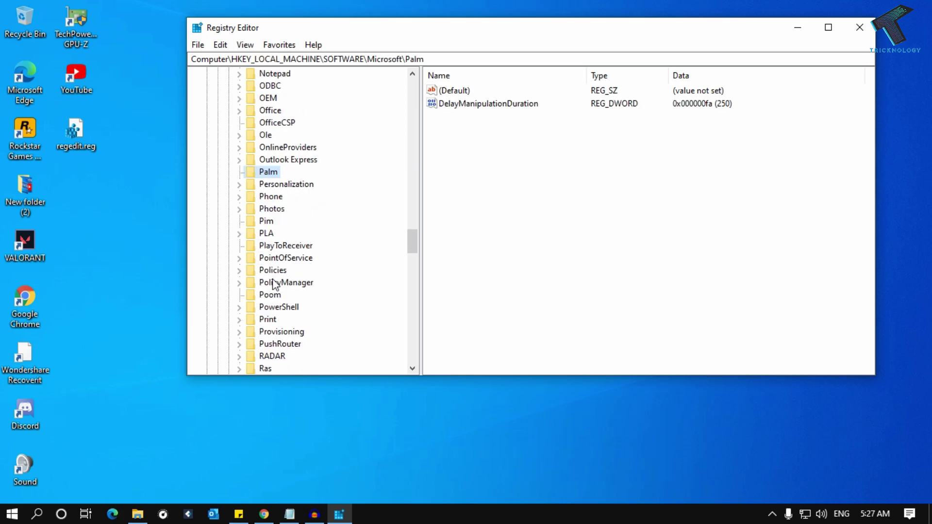
{"action": "left_click", "coordinate": [240, 283]}
{"action": "scroll", "coordinate": [317, 279], "scroll_direction": "down", "scroll_amount": 1}
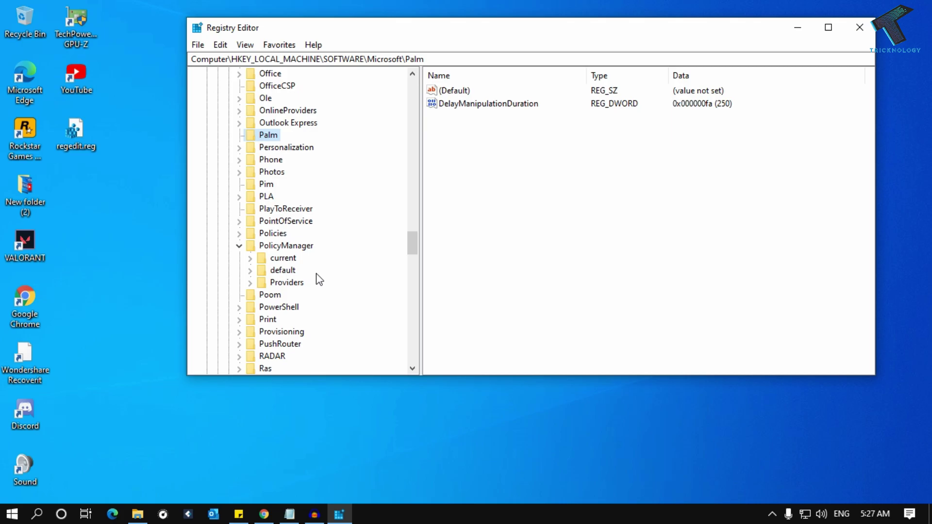
{"action": "scroll", "coordinate": [317, 279], "scroll_direction": "down", "scroll_amount": 1}
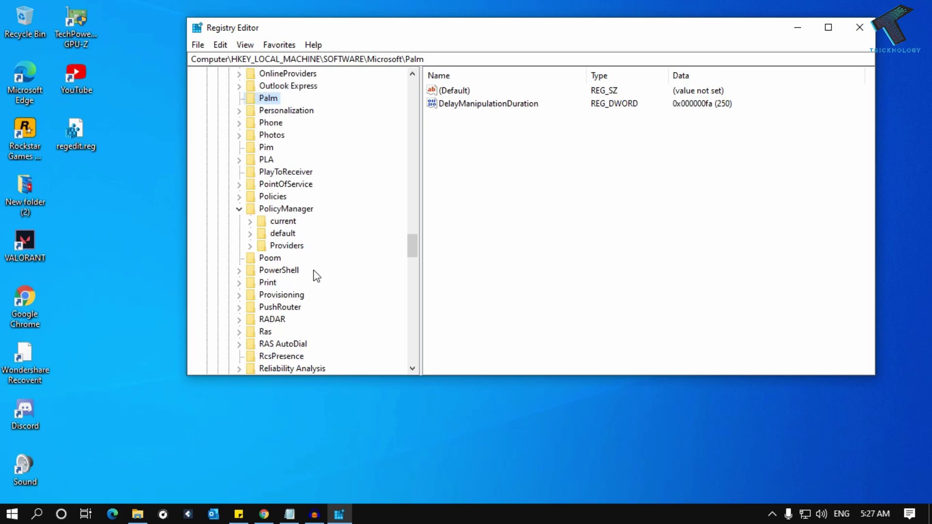
{"action": "left_click", "coordinate": [250, 233]}
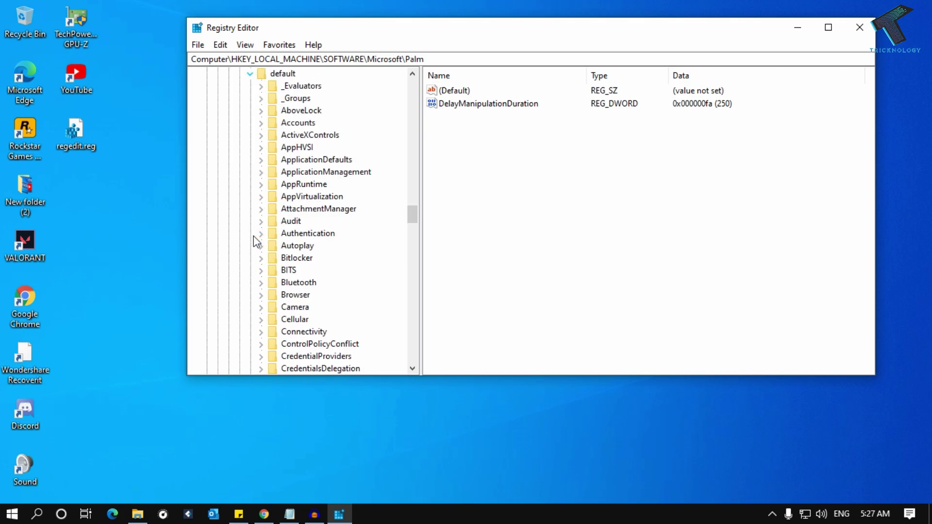
{"action": "left_click", "coordinate": [321, 174]}
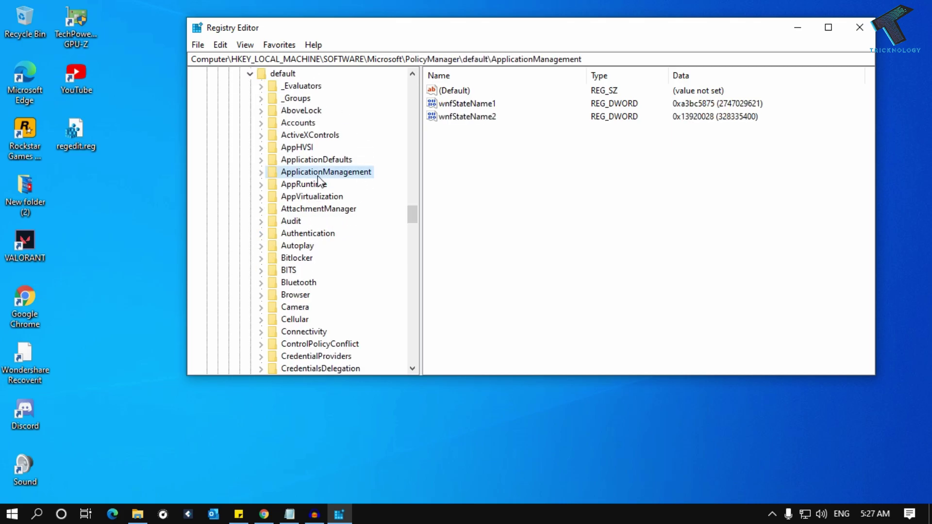
{"action": "left_click", "coordinate": [262, 172]}
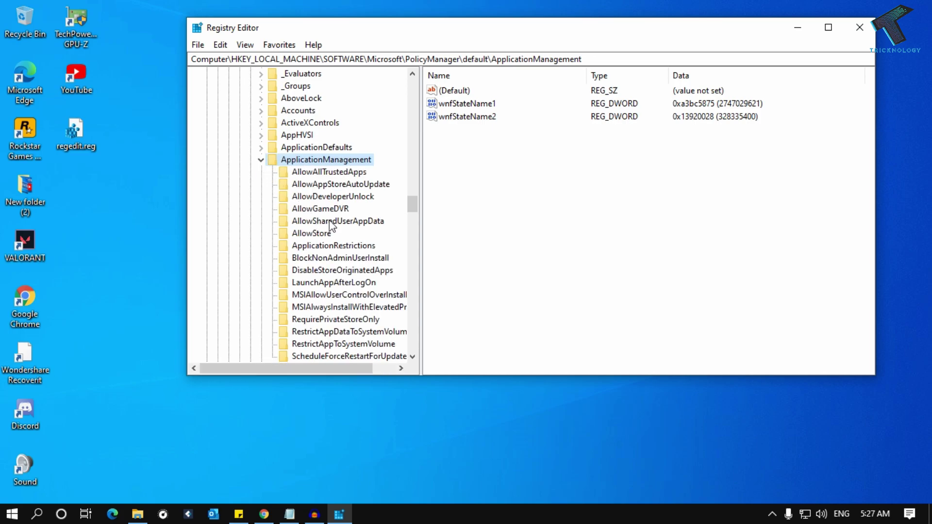
{"action": "left_click", "coordinate": [332, 208]}
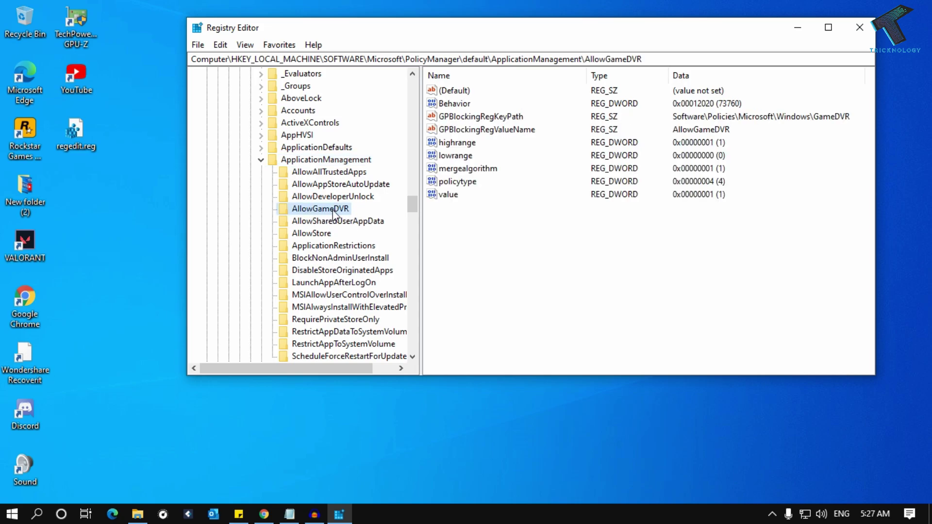
{"action": "left_click", "coordinate": [449, 196]}
- Change AllowGameDVR's 'value' DWORD to 0 and close Registry Editor
{"action": "double_click", "coordinate": [446, 197]}
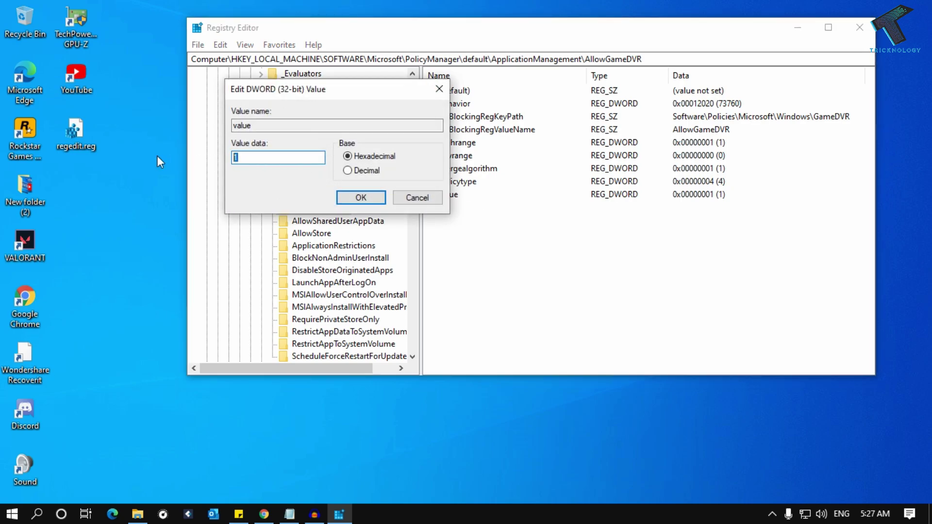
{"action": "type", "text": "0"}
{"action": "left_click", "coordinate": [362, 197]}
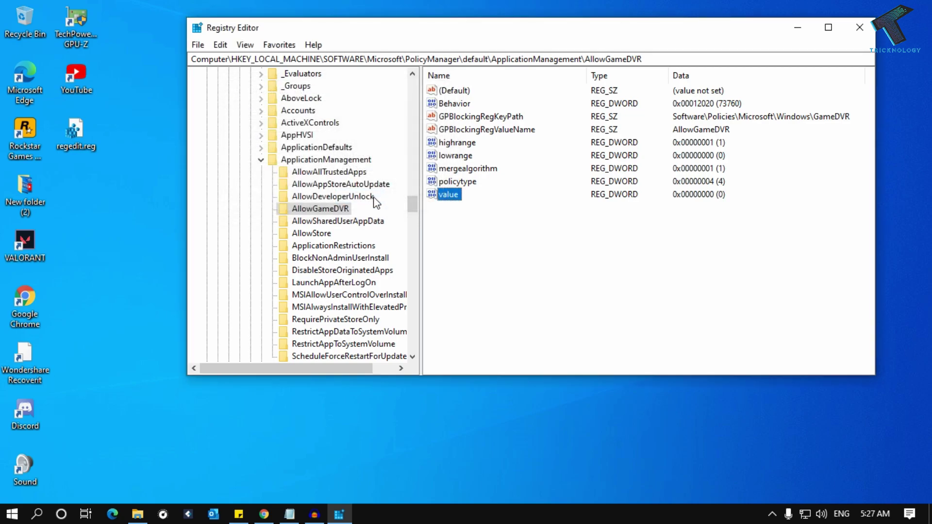
{"action": "left_click", "coordinate": [859, 28]}
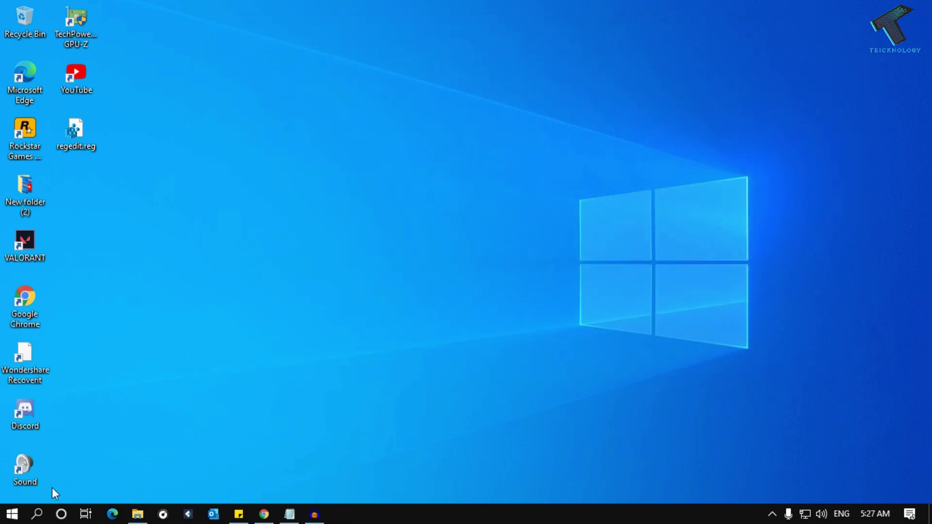
- Launch Windows Settings from Start and go to the Privacy section
{"action": "left_click", "coordinate": [12, 514]}
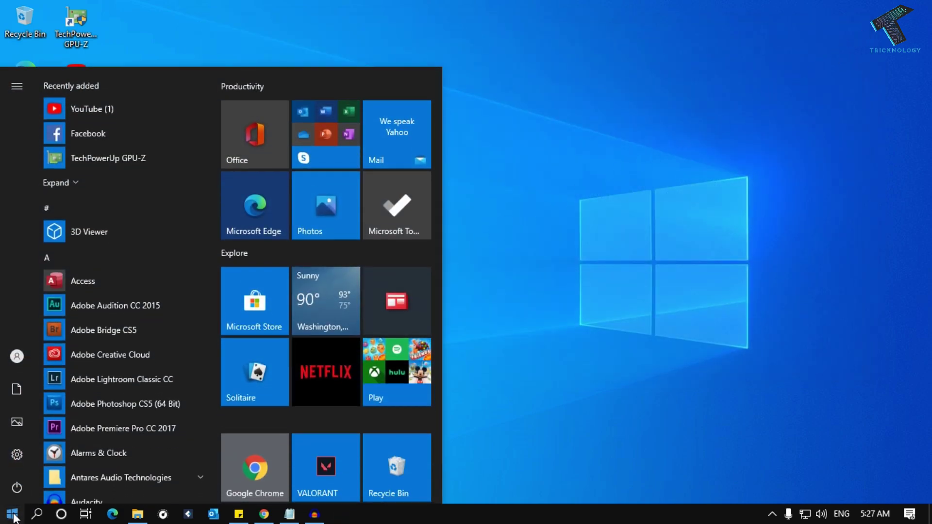
{"action": "left_click", "coordinate": [15, 462]}
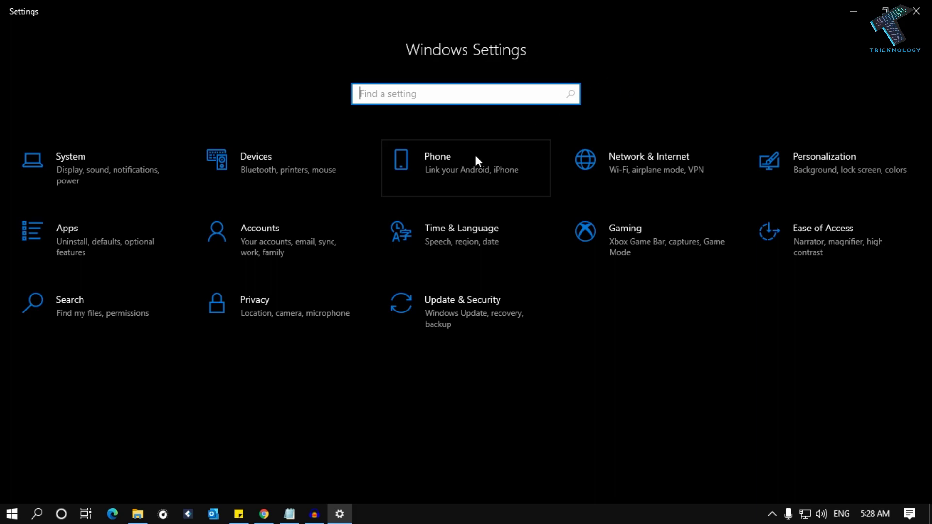
{"action": "left_click", "coordinate": [251, 301]}
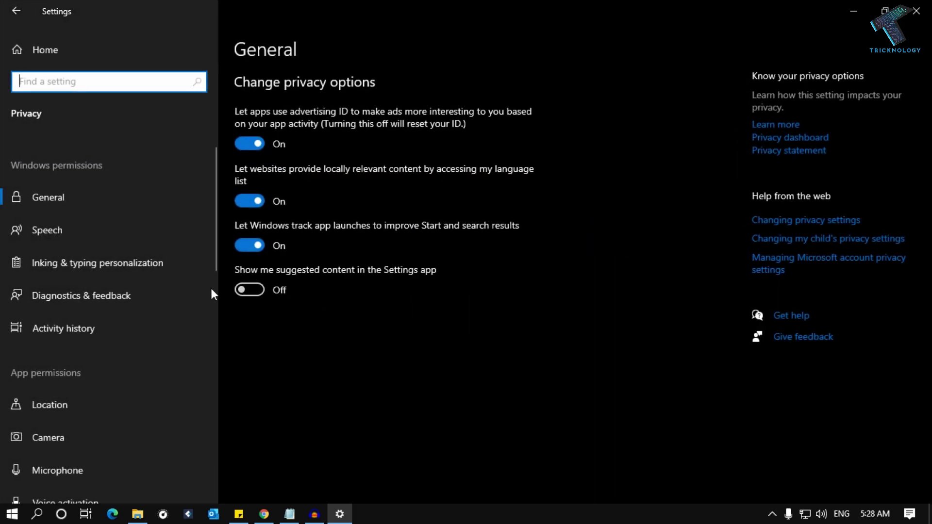
{"action": "scroll", "coordinate": [168, 245], "scroll_direction": "down", "scroll_amount": 2}
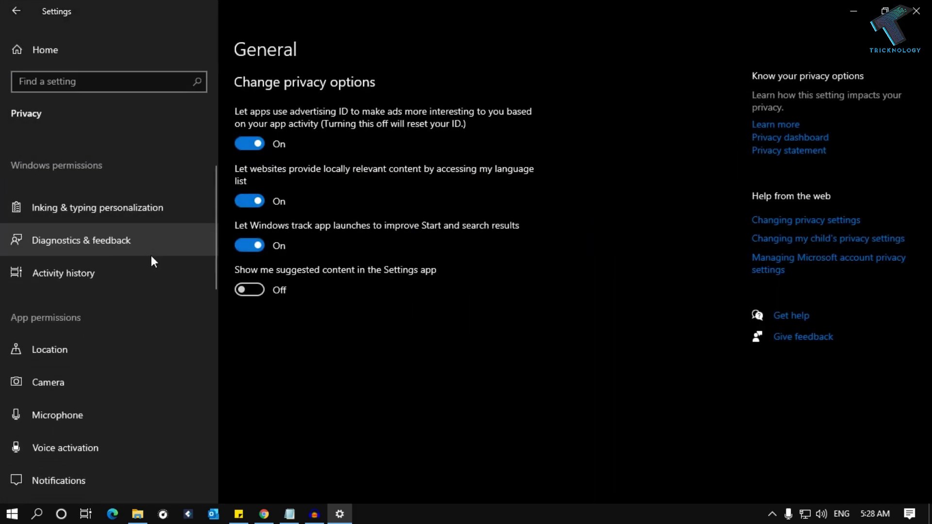
- Verify Location and Background apps are both off, then close Settings
{"action": "left_click", "coordinate": [108, 349]}
{"action": "scroll", "coordinate": [110, 338], "scroll_direction": "down", "scroll_amount": 2}
{"action": "scroll", "coordinate": [281, 327], "scroll_direction": "down", "scroll_amount": 2}
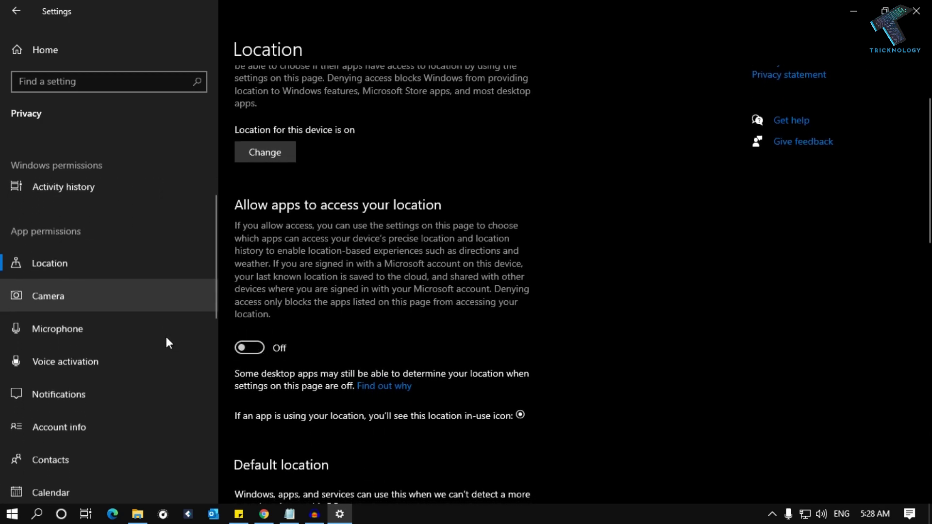
{"action": "scroll", "coordinate": [166, 335], "scroll_direction": "down", "scroll_amount": 3}
{"action": "scroll", "coordinate": [160, 331], "scroll_direction": "down", "scroll_amount": 3}
{"action": "scroll", "coordinate": [145, 327], "scroll_direction": "down", "scroll_amount": 3}
{"action": "scroll", "coordinate": [109, 335], "scroll_direction": "down", "scroll_amount": 1}
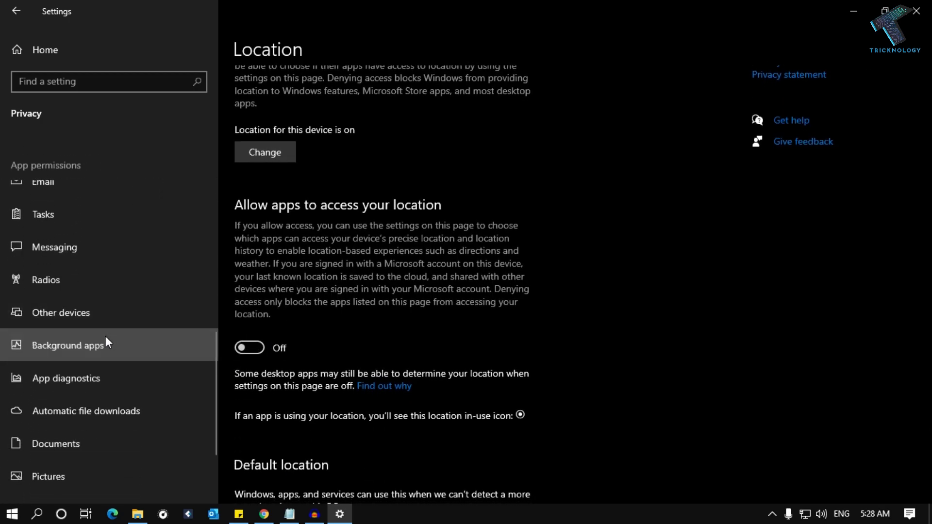
{"action": "left_click", "coordinate": [105, 340]}
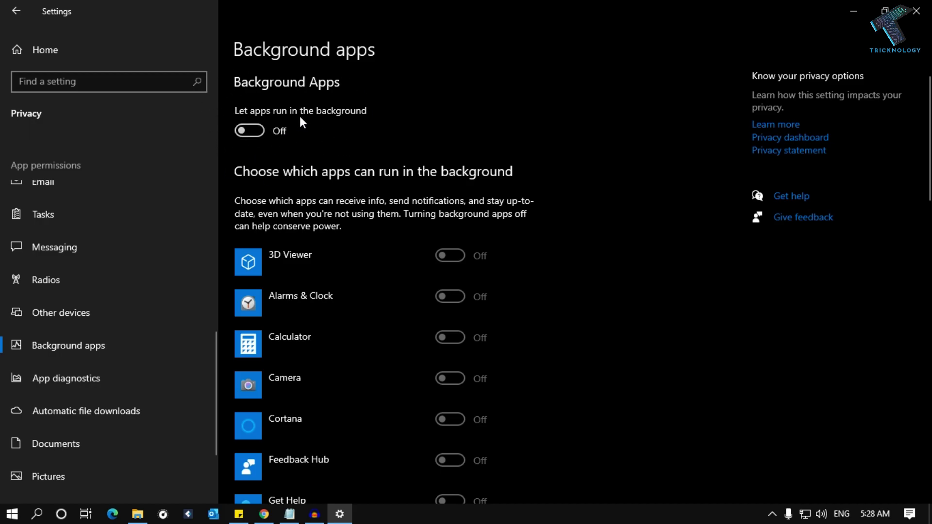
{"action": "left_click", "coordinate": [916, 10]}
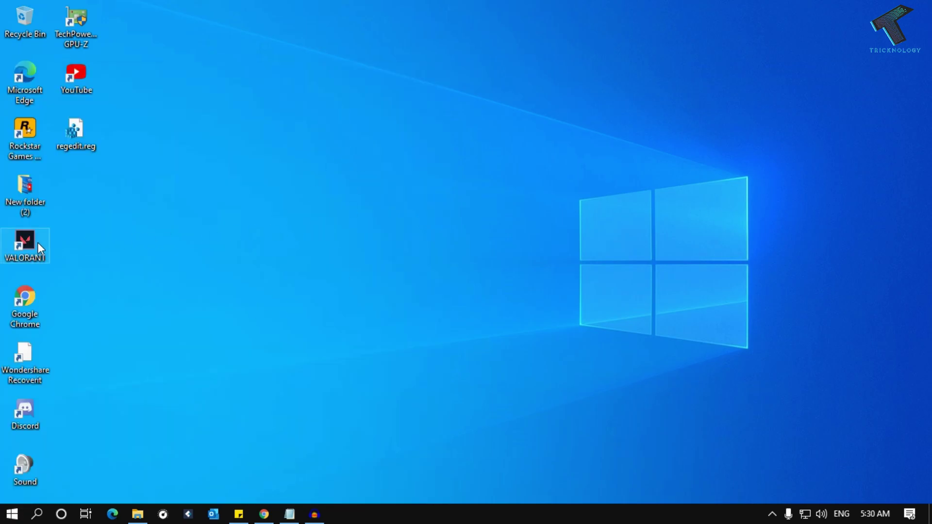
- Launch VALORANT from its desktop shortcut and return to the desktop
{"action": "double_click", "coordinate": [37, 247]}
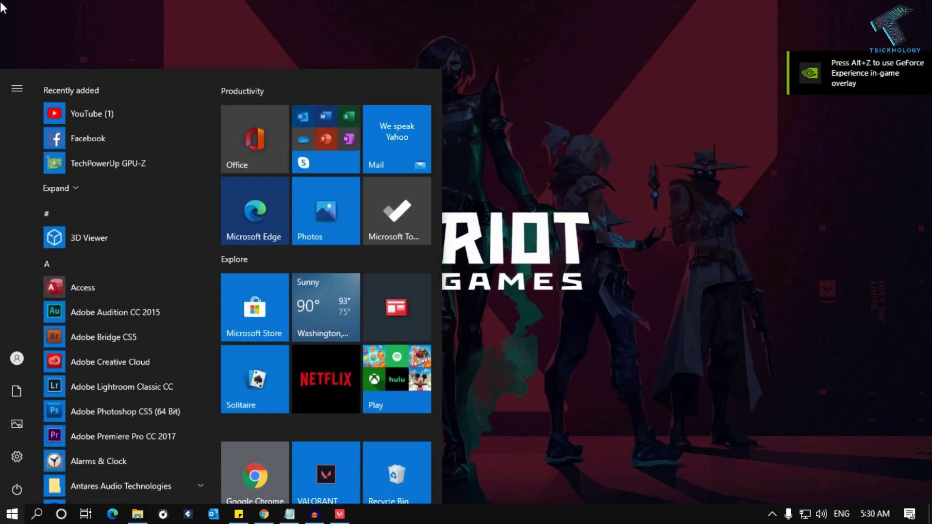
{"action": "left_click", "coordinate": [512, 403]}
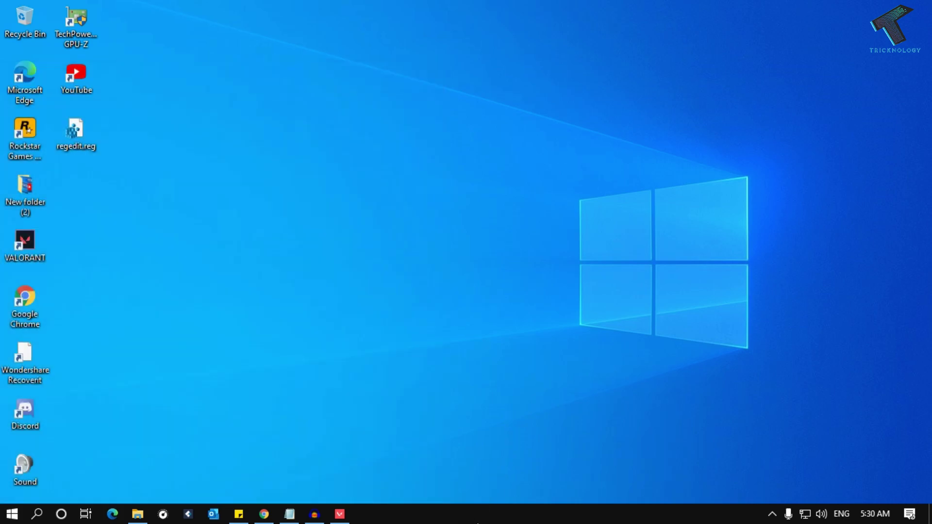
{"action": "right_click", "coordinate": [477, 521]}
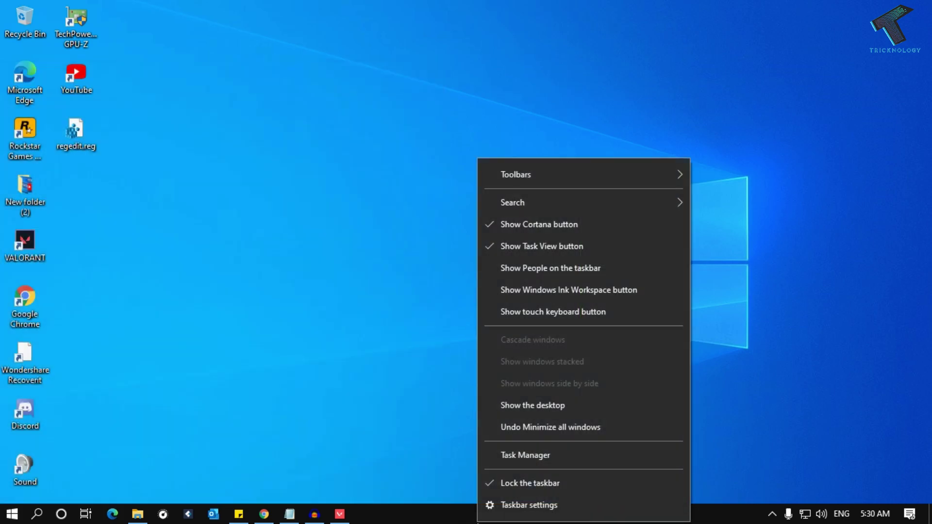
- Show VALORANT's process on Task Manager's Details tab with the Name column widened
{"action": "left_click", "coordinate": [504, 461]}
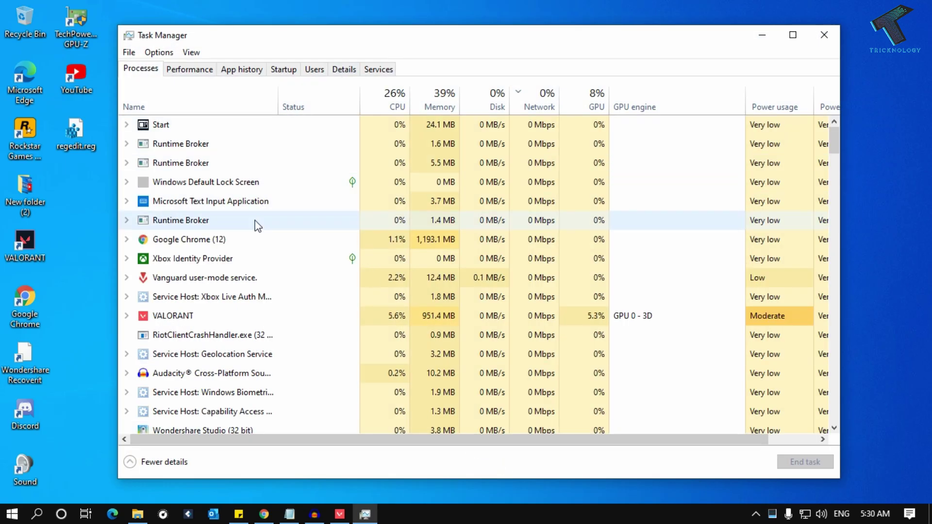
{"action": "scroll", "coordinate": [256, 223], "scroll_direction": "down", "scroll_amount": 1}
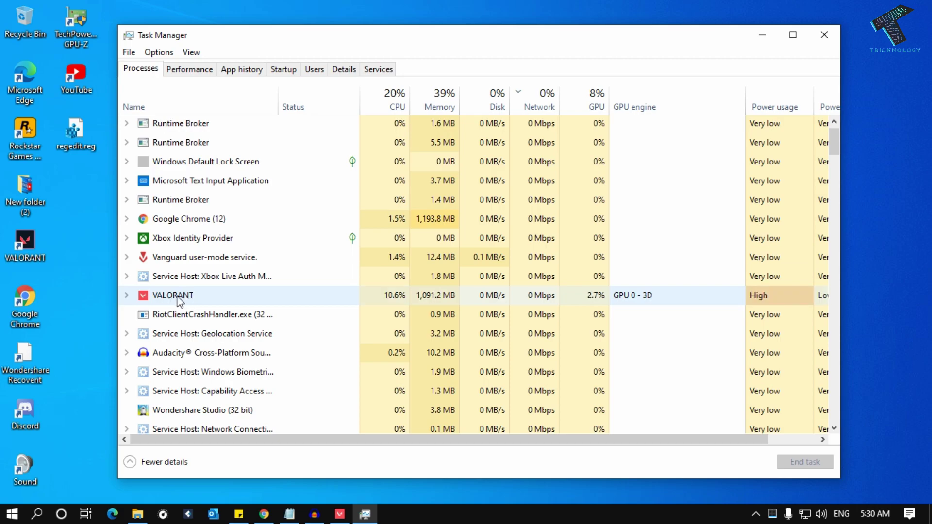
{"action": "right_click", "coordinate": [178, 300]}
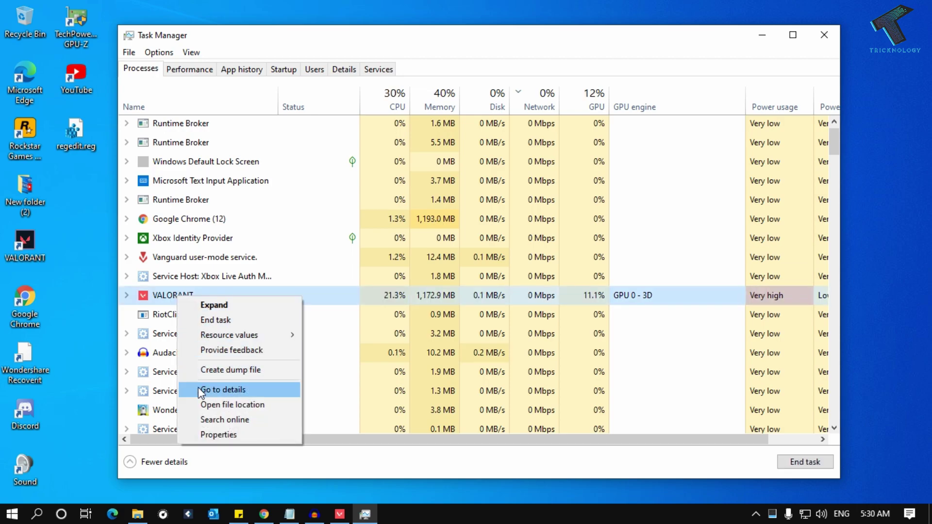
{"action": "left_click", "coordinate": [226, 390]}
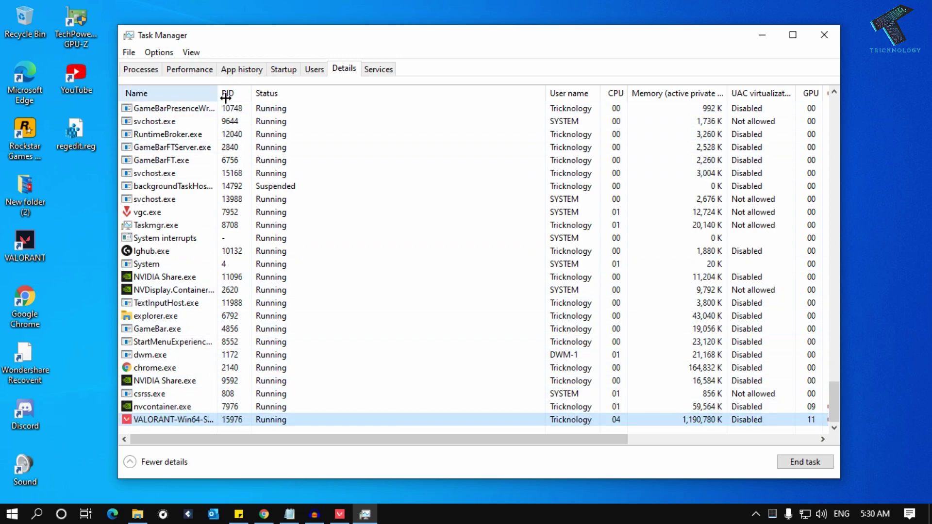
{"action": "double_click", "coordinate": [217, 94]}
- Give VALORANT-Win64-Shipping.exe Realtime priority, confirm the change, and close Task Manager
{"action": "right_click", "coordinate": [195, 420]}
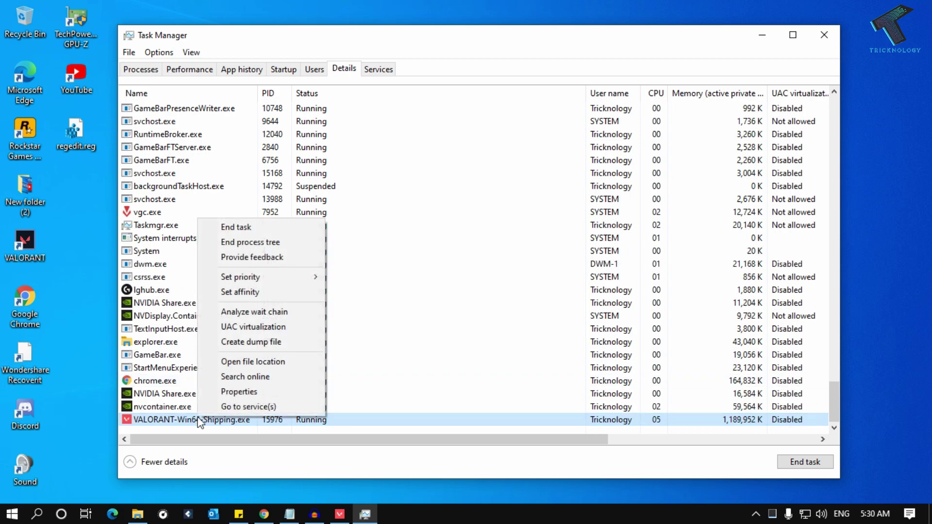
{"action": "mouse_move", "coordinate": [241, 277]}
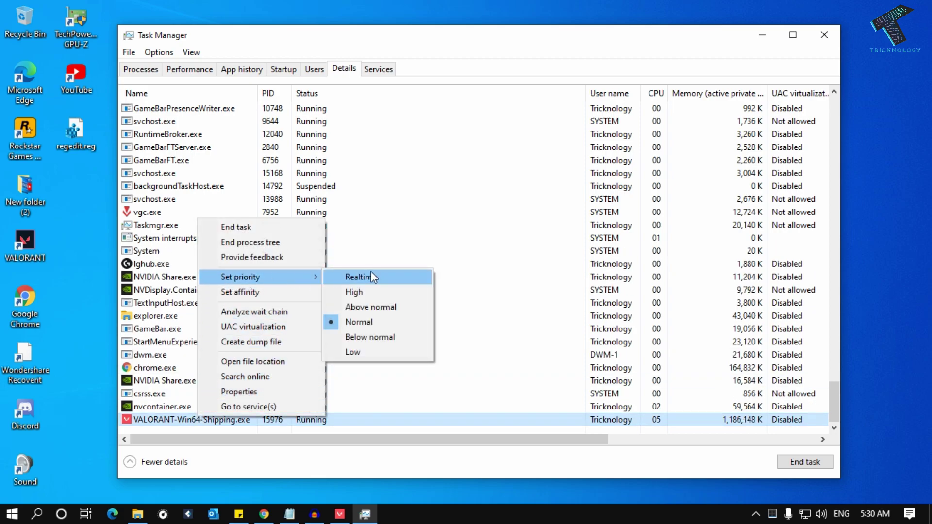
{"action": "left_click", "coordinate": [372, 272]}
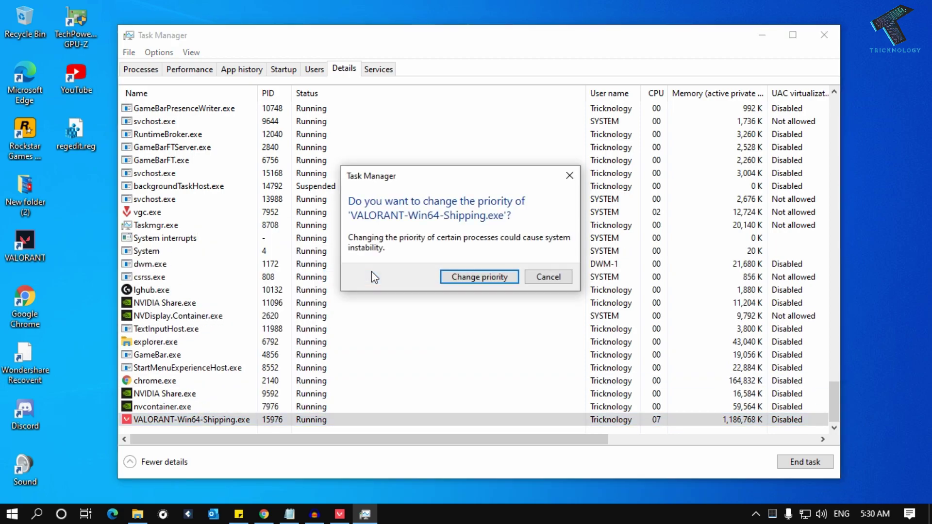
{"action": "left_click", "coordinate": [463, 278]}
{"action": "left_click", "coordinate": [824, 34]}
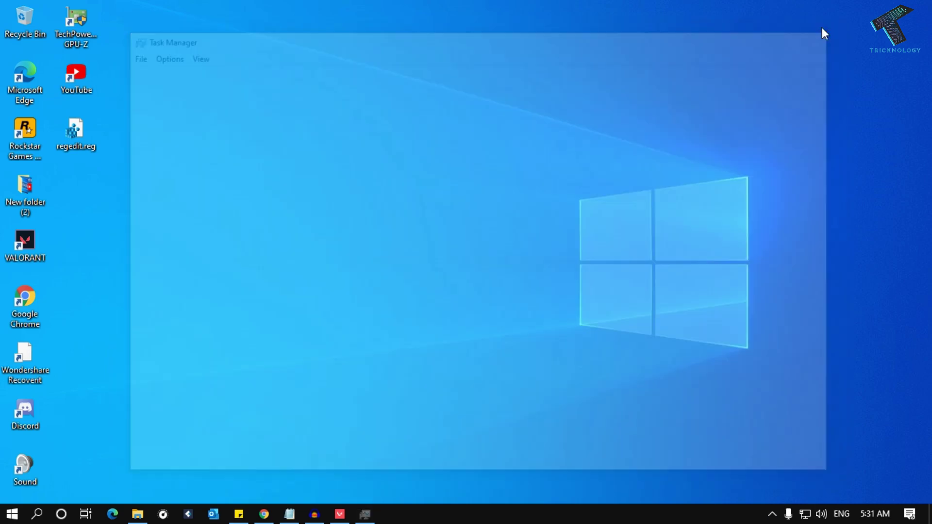
- Restore the running VALORANT window from the taskbar to its main menu
{"action": "left_click", "coordinate": [341, 514]}
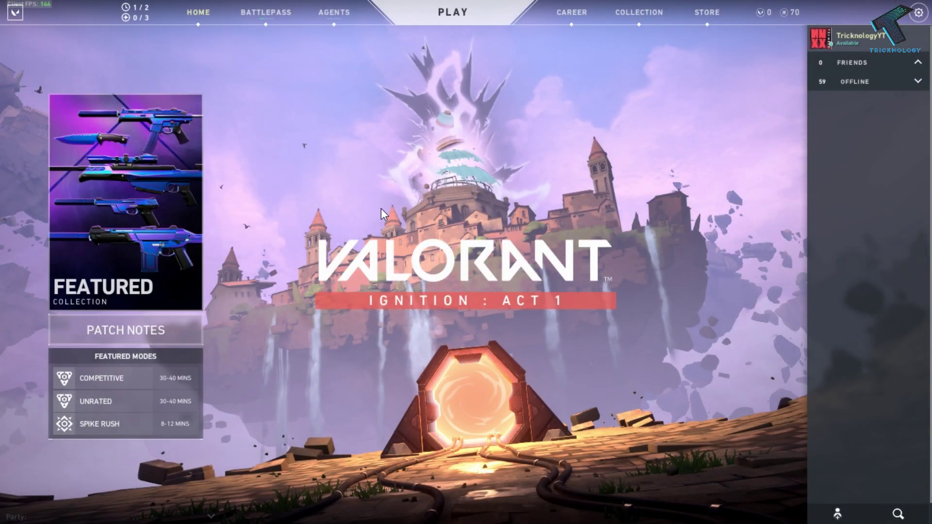
{"action": "key", "text": "super"}
{"action": "left_click", "coordinate": [342, 514]}
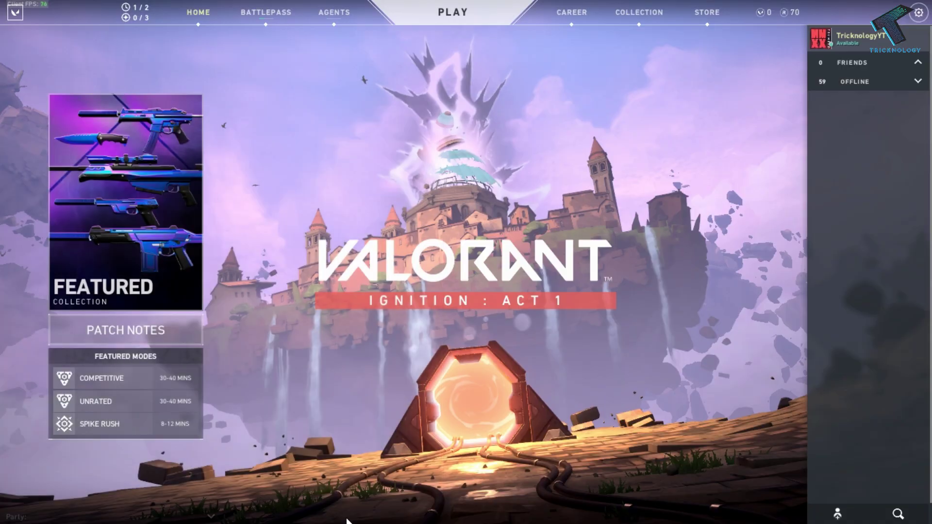